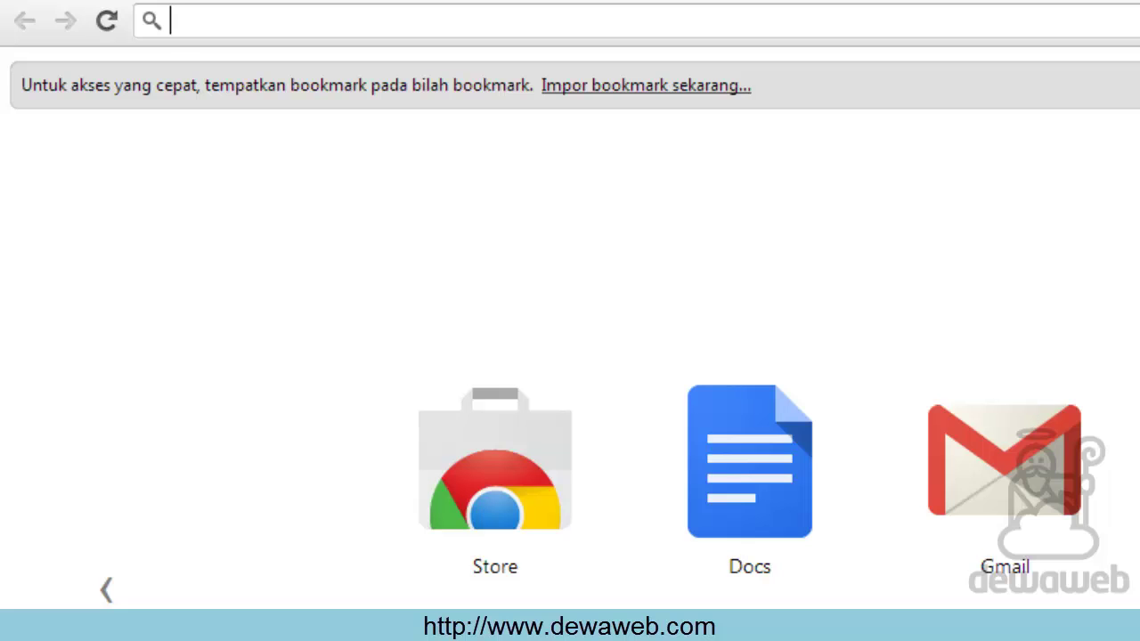
Load dewiweb.com/wp-admin in Chrome to reach the WordPress login page
{"action": "type", "text": "dewi"}
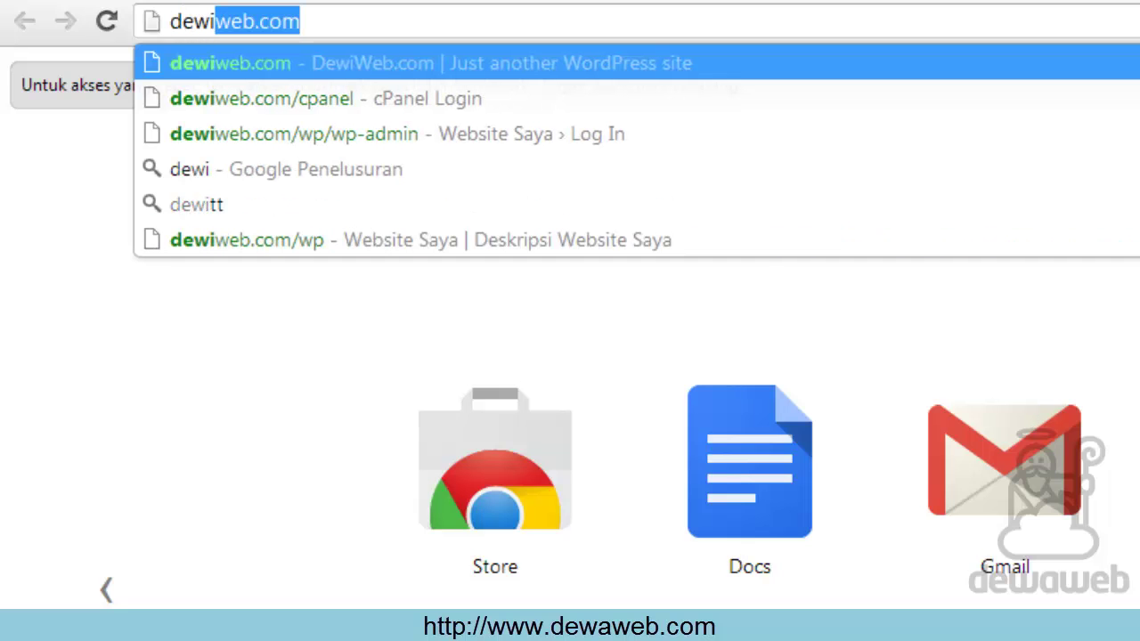
{"action": "type", "text": "web."}
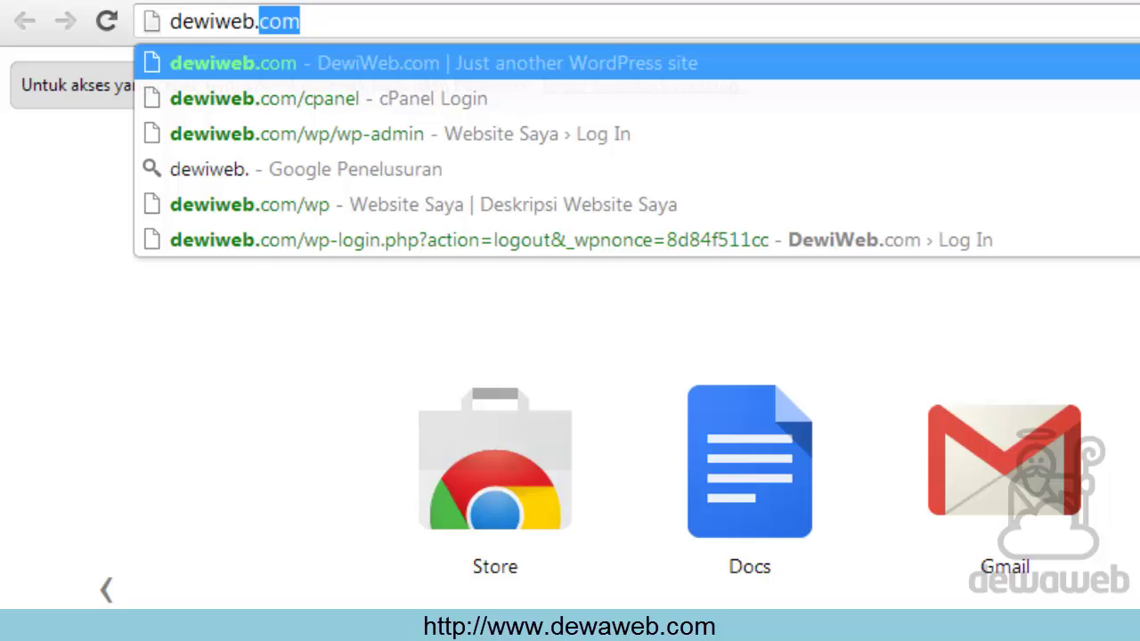
{"action": "type", "text": "com/"}
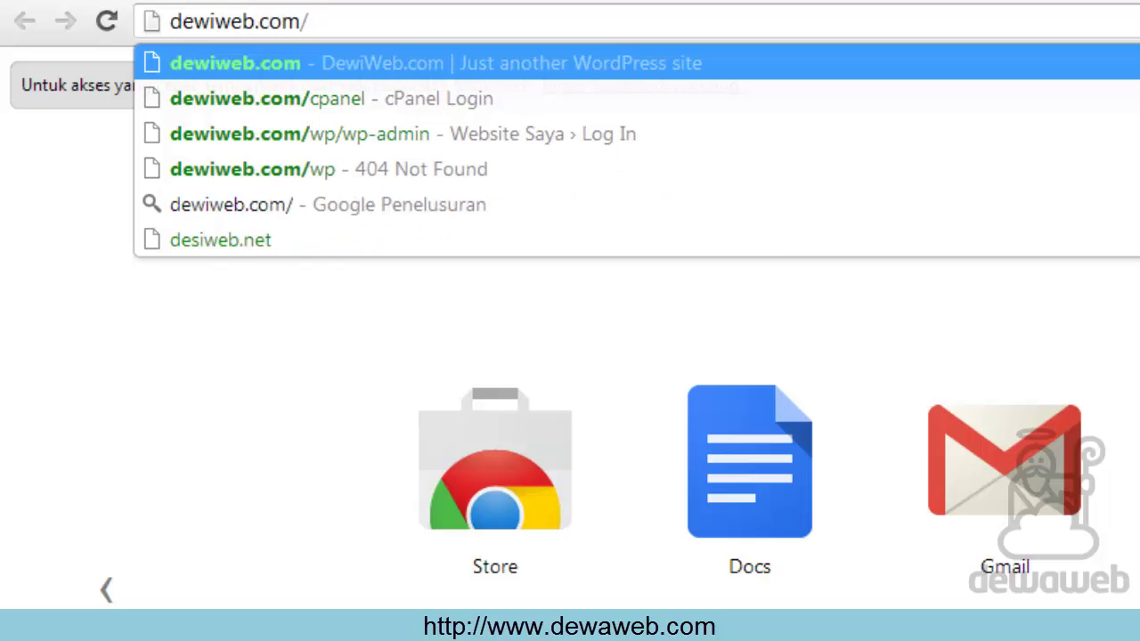
{"action": "type", "text": "wp-"}
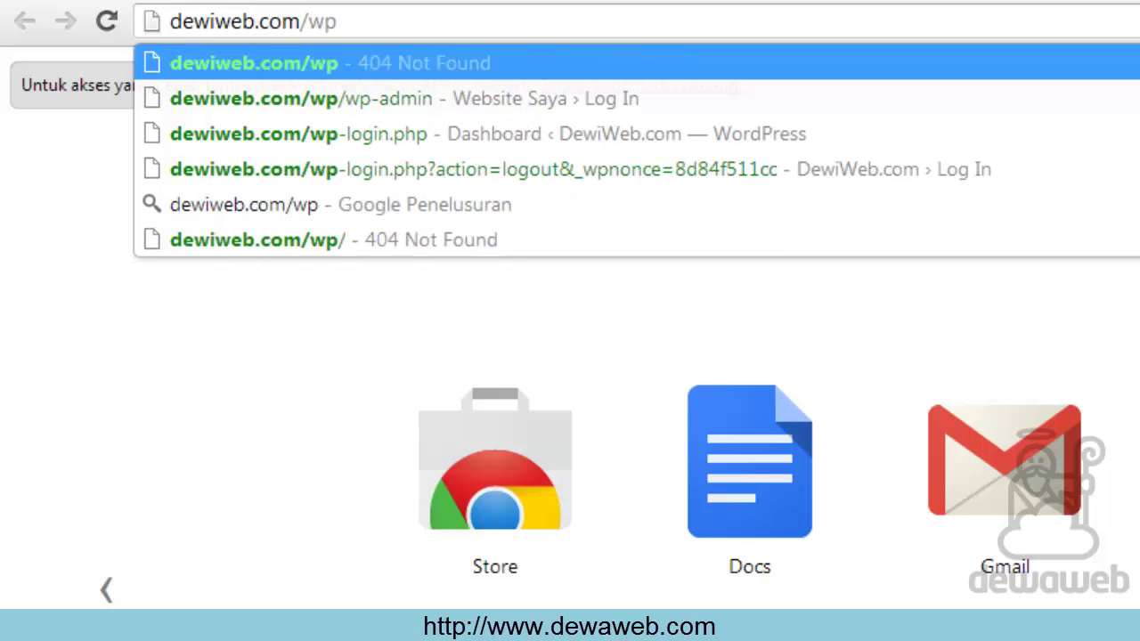
{"action": "type", "text": "admin"}
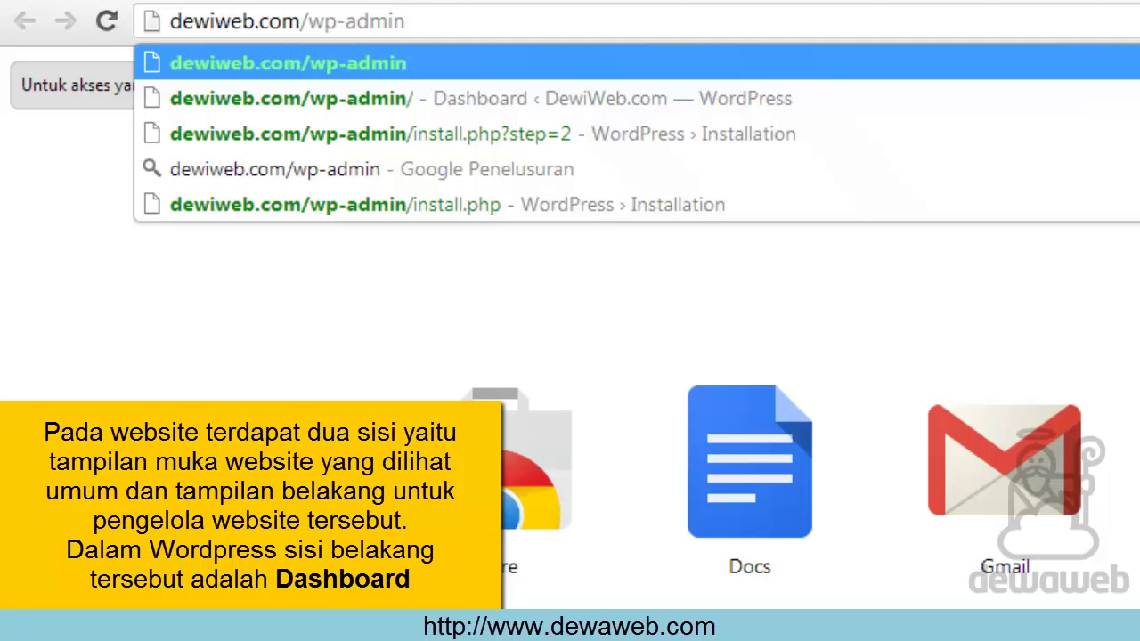
{"action": "key", "text": "Return"}
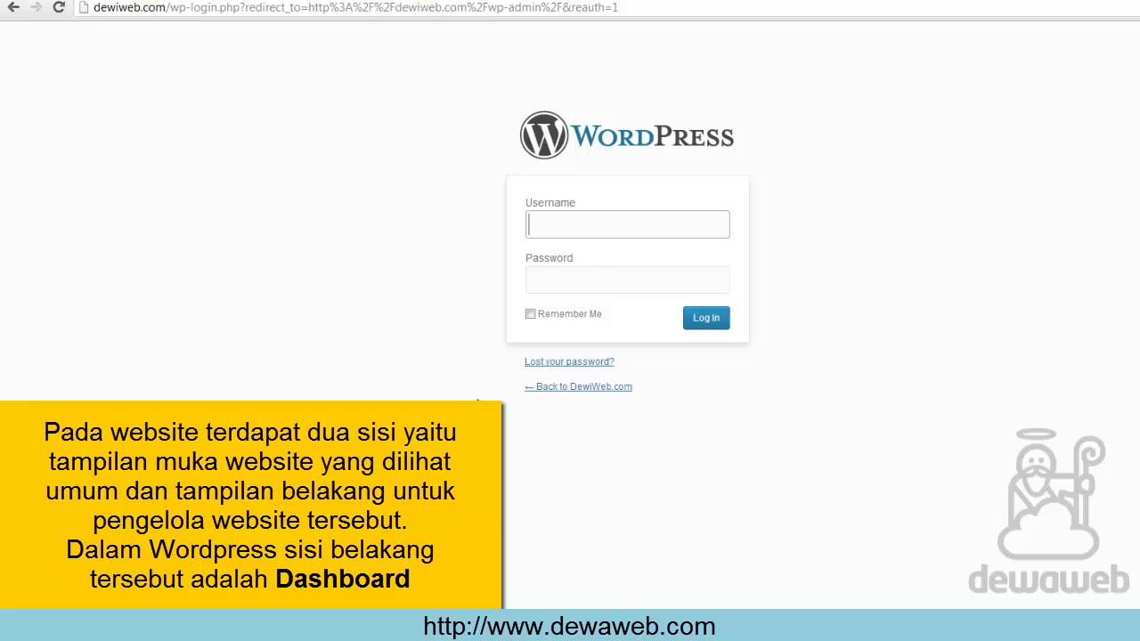
Log in to the DewiWeb.com admin with the admin username and password
{"action": "type", "text": "admind"}
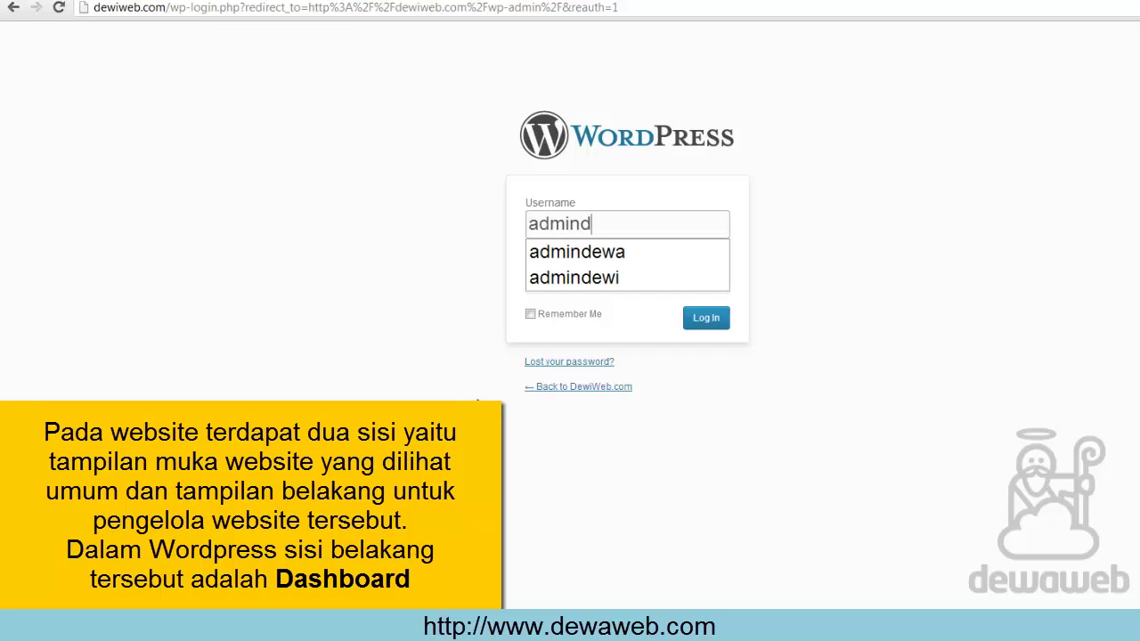
{"action": "type", "text": "ewi"}
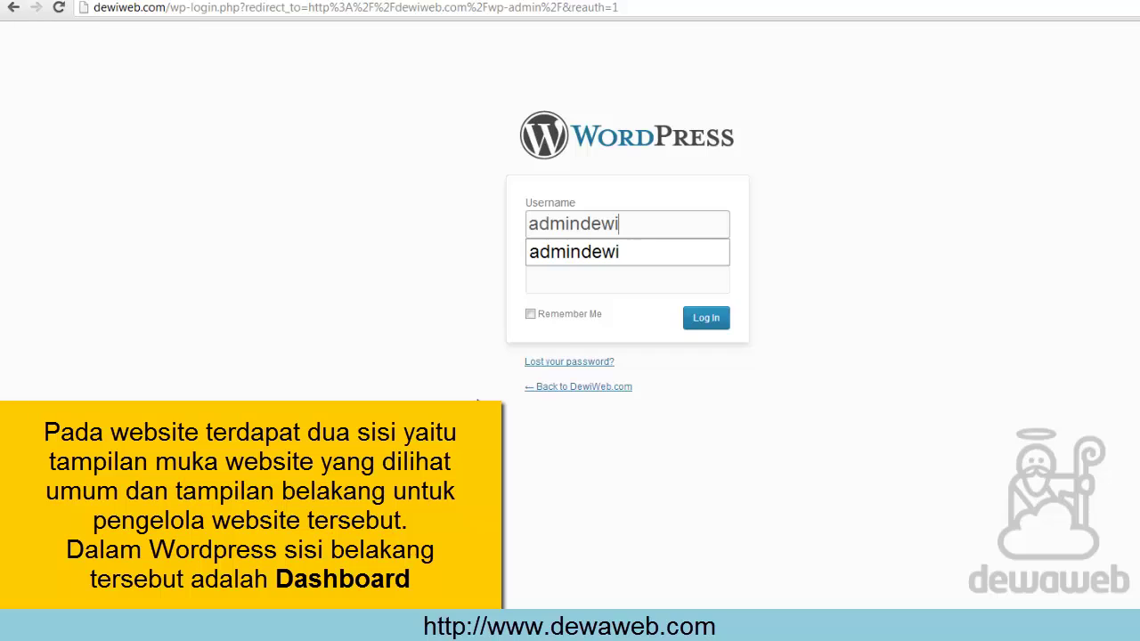
{"action": "left_click", "coordinate": [559, 277]}
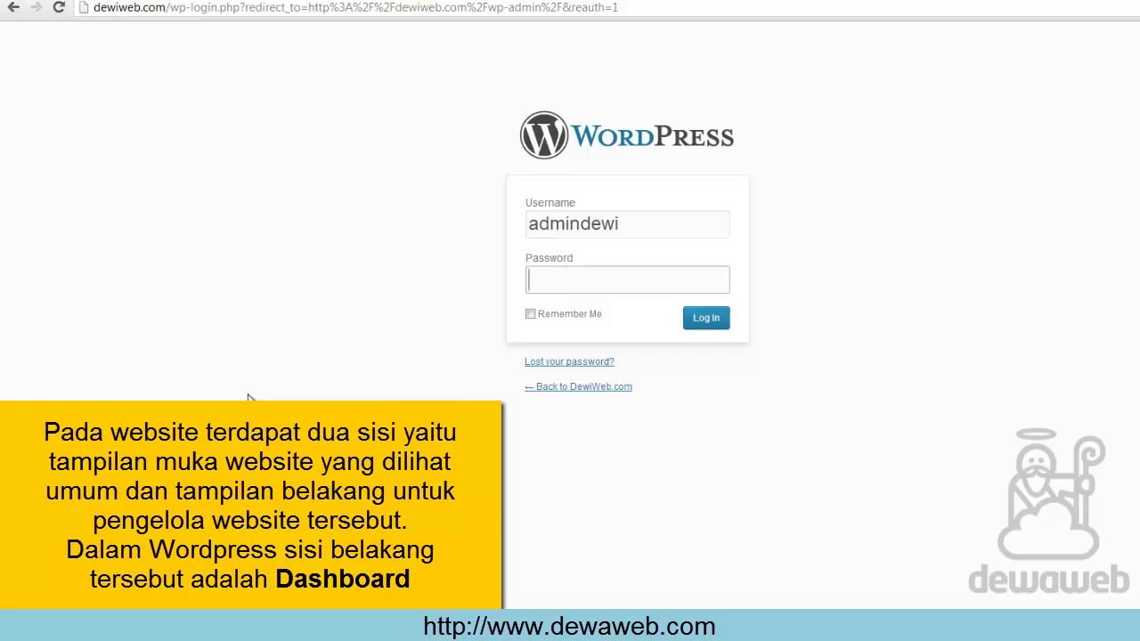
{"action": "type", "text": "*********"}
{"action": "left_click", "coordinate": [706, 320]}
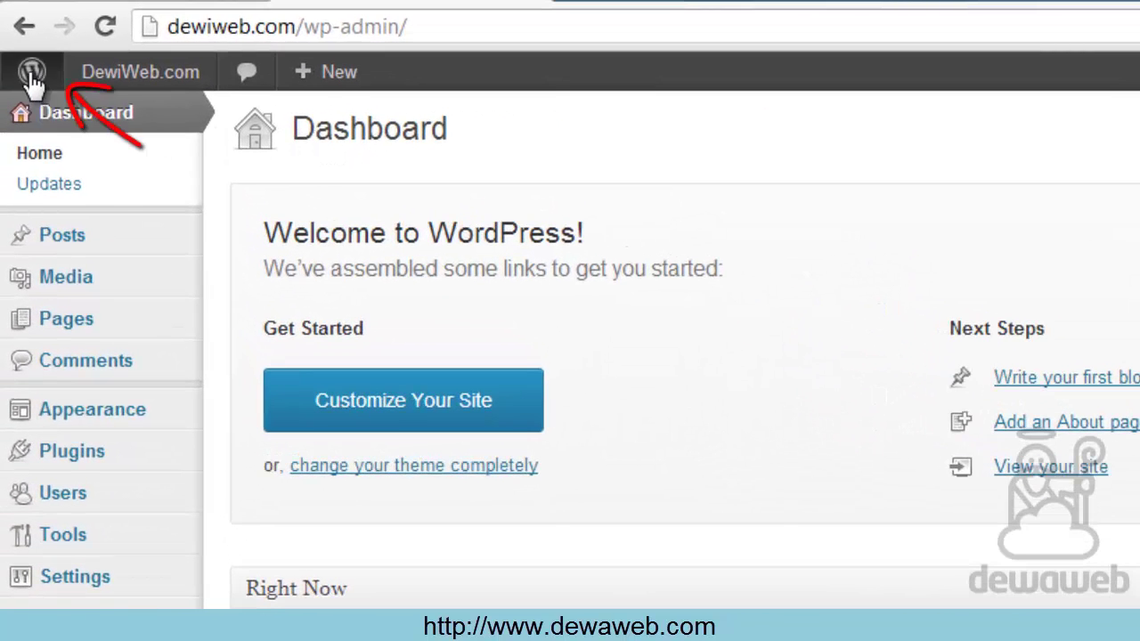
{"action": "mouse_move", "coordinate": [32, 82]}
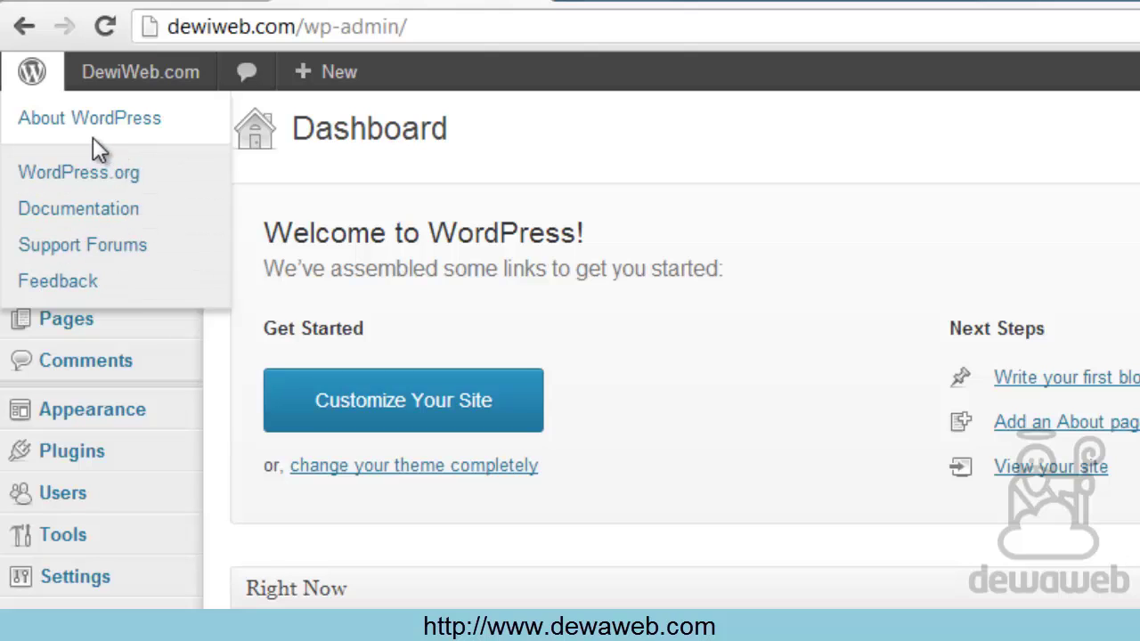
{"action": "mouse_move", "coordinate": [165, 75]}
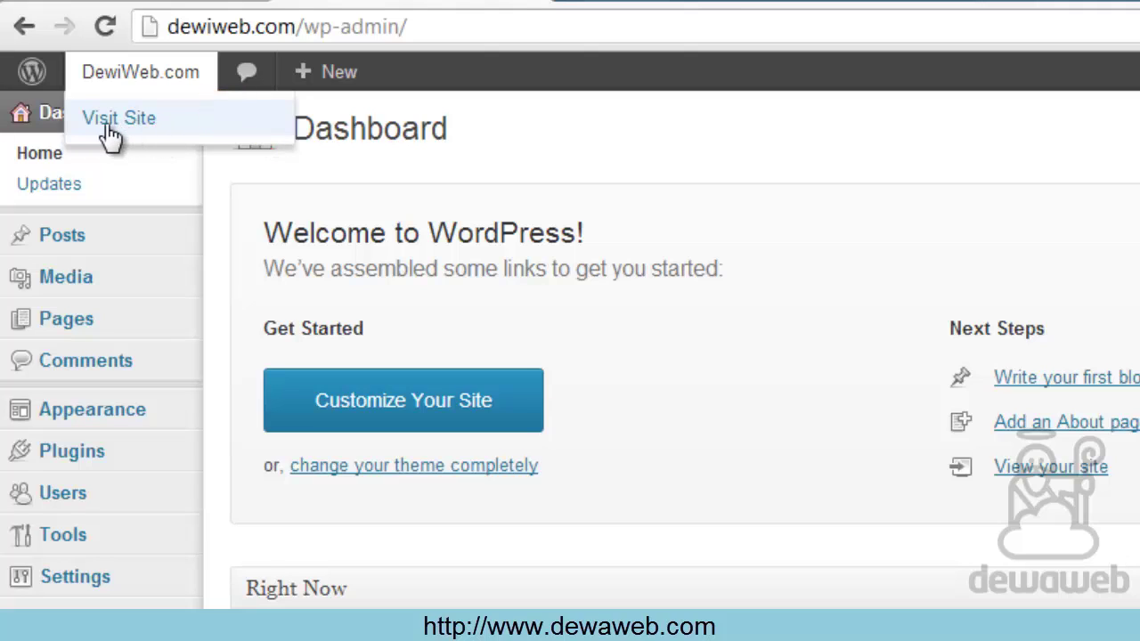
Open the DewiWeb.com front page in a new tab via Visit Site, declining translation
{"action": "right_click", "coordinate": [137, 118]}
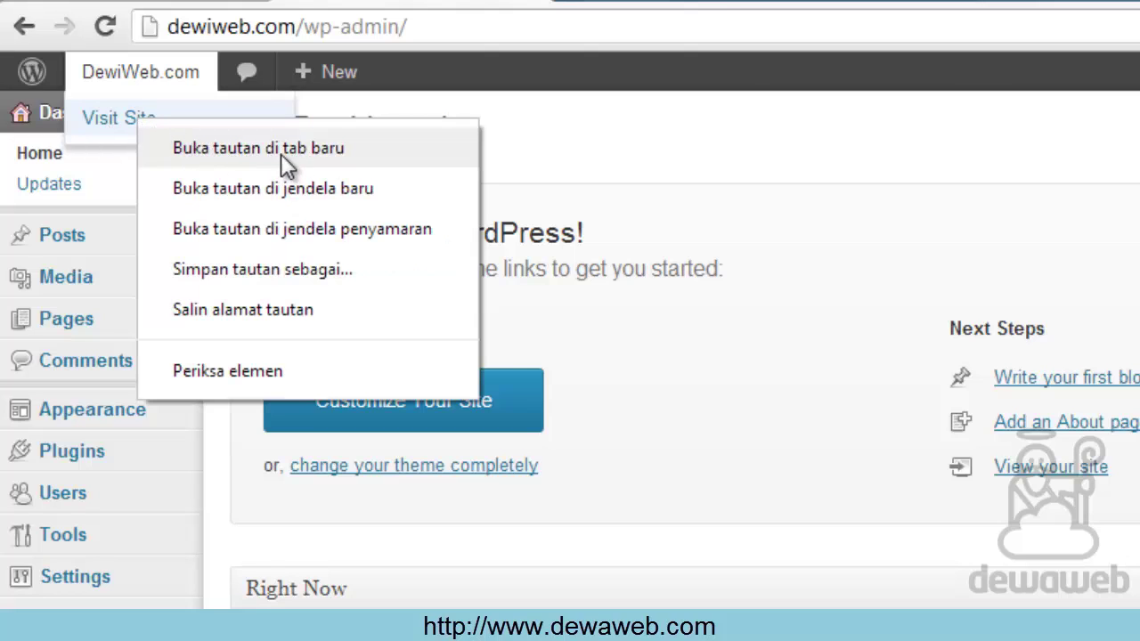
{"action": "left_click", "coordinate": [342, 152]}
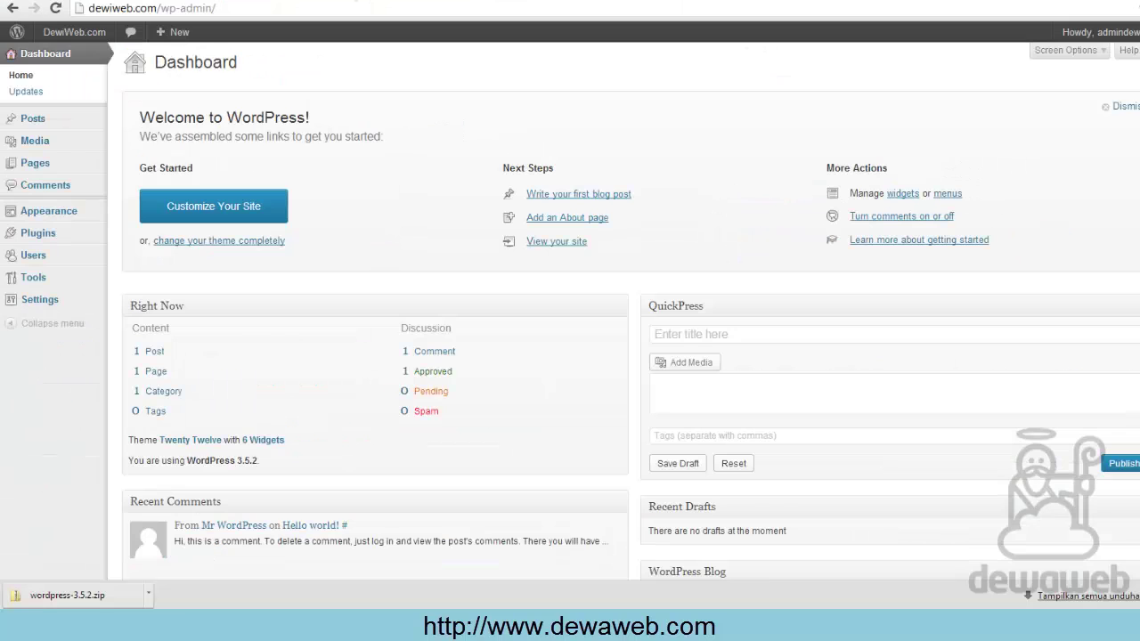
{"action": "key", "text": "ctrl+Tab"}
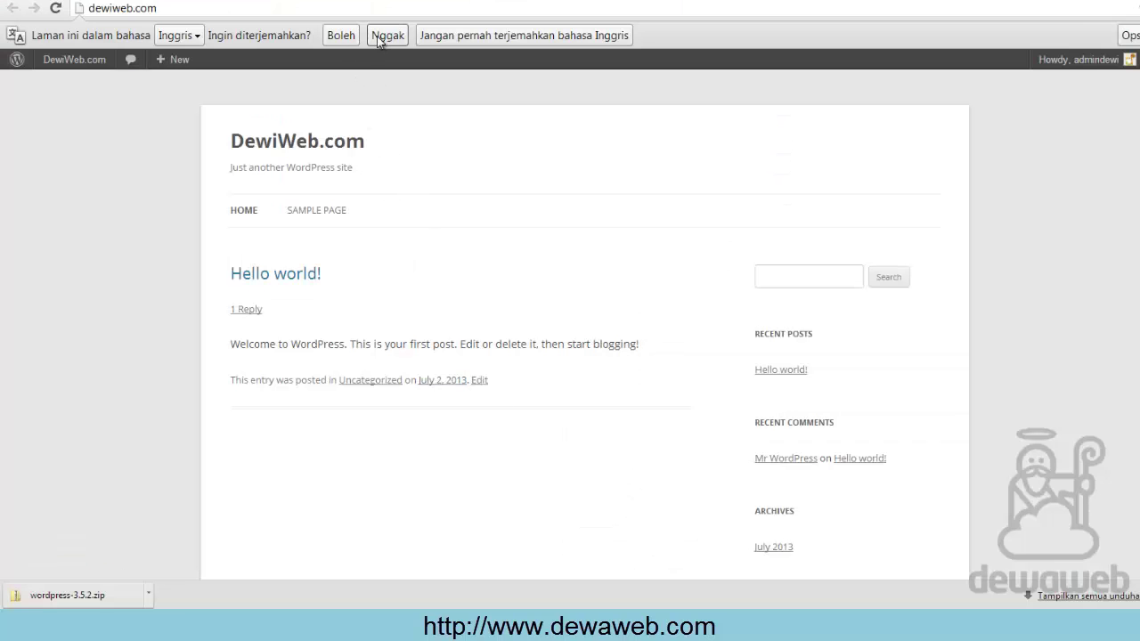
{"action": "left_click", "coordinate": [386, 35]}
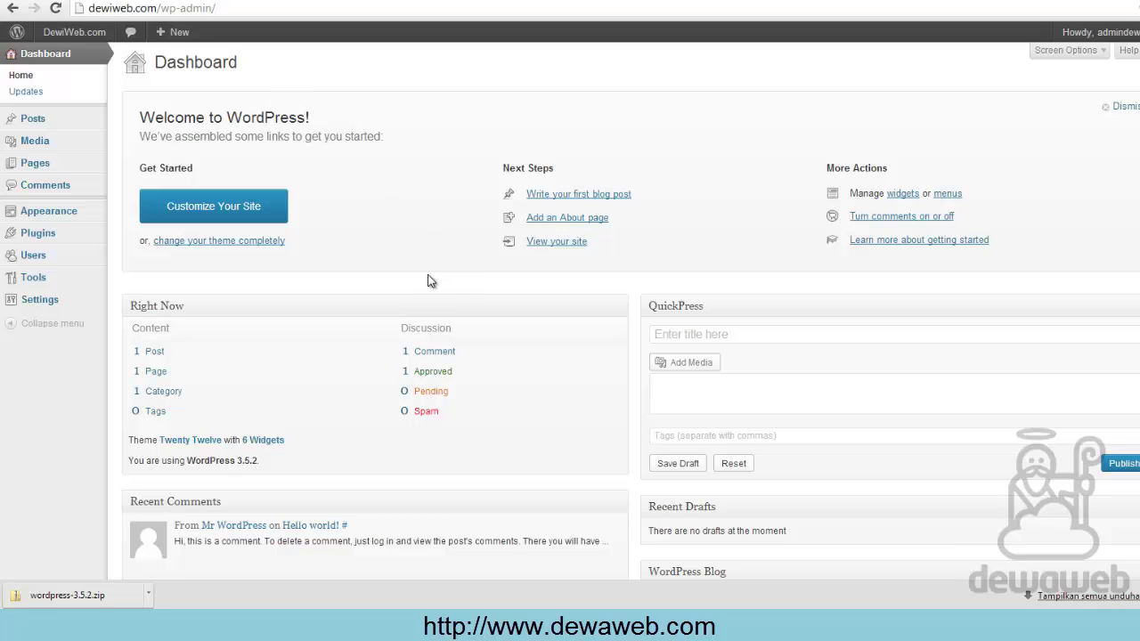
{"action": "left_click", "coordinate": [350, 1]}
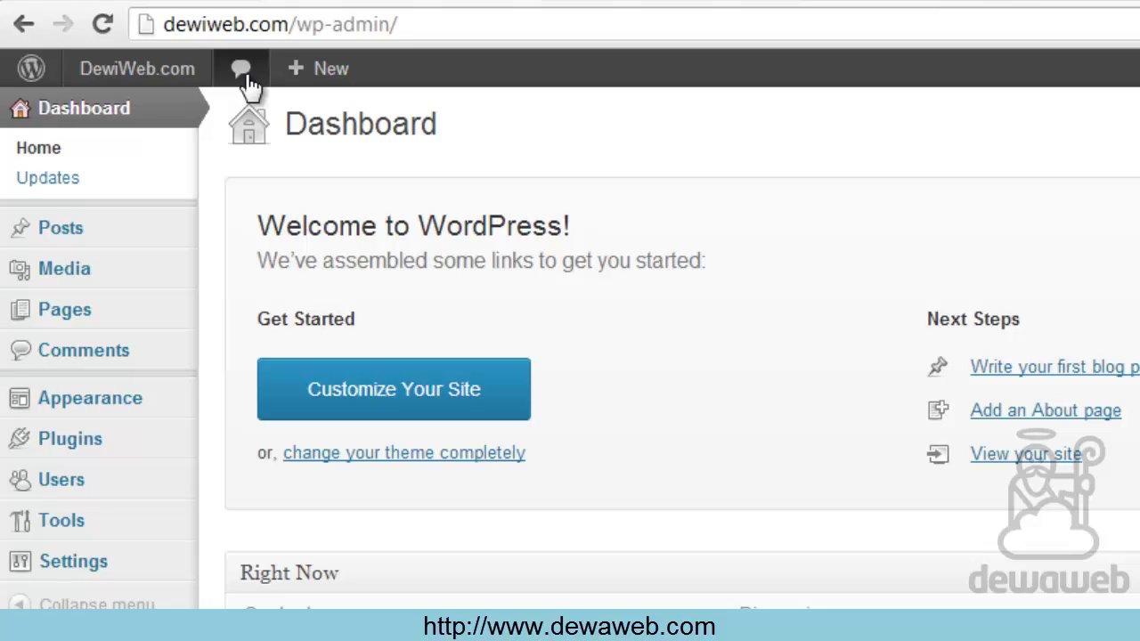
{"action": "mouse_move", "coordinate": [346, 89]}
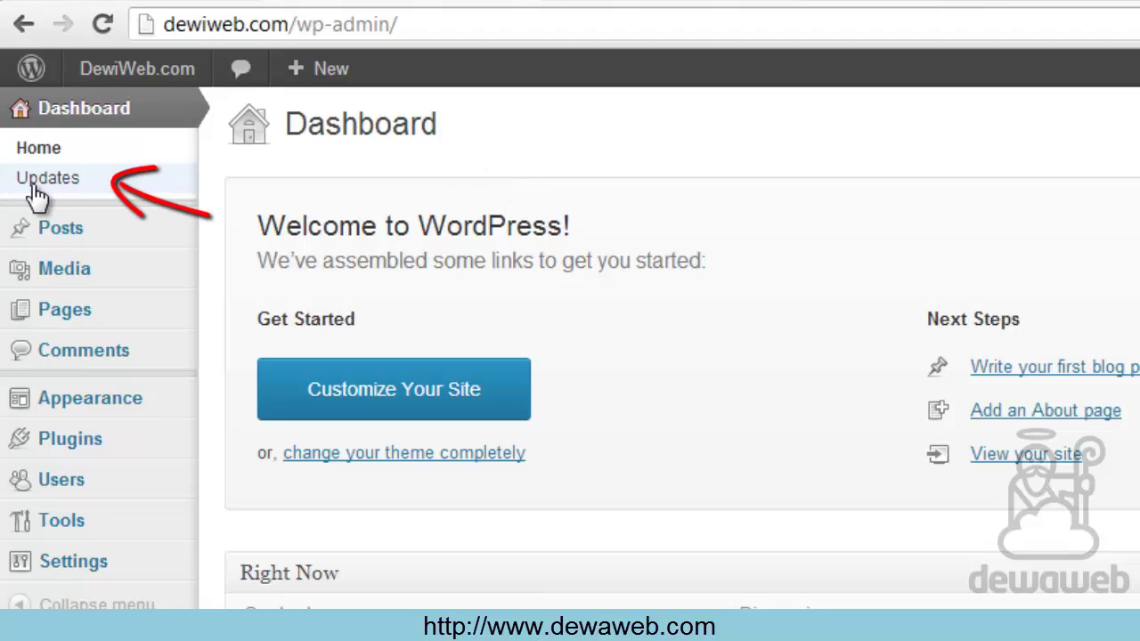
Show the Updates page confirming WordPress 3.5.2 is current, declining translation
{"action": "left_click", "coordinate": [69, 198]}
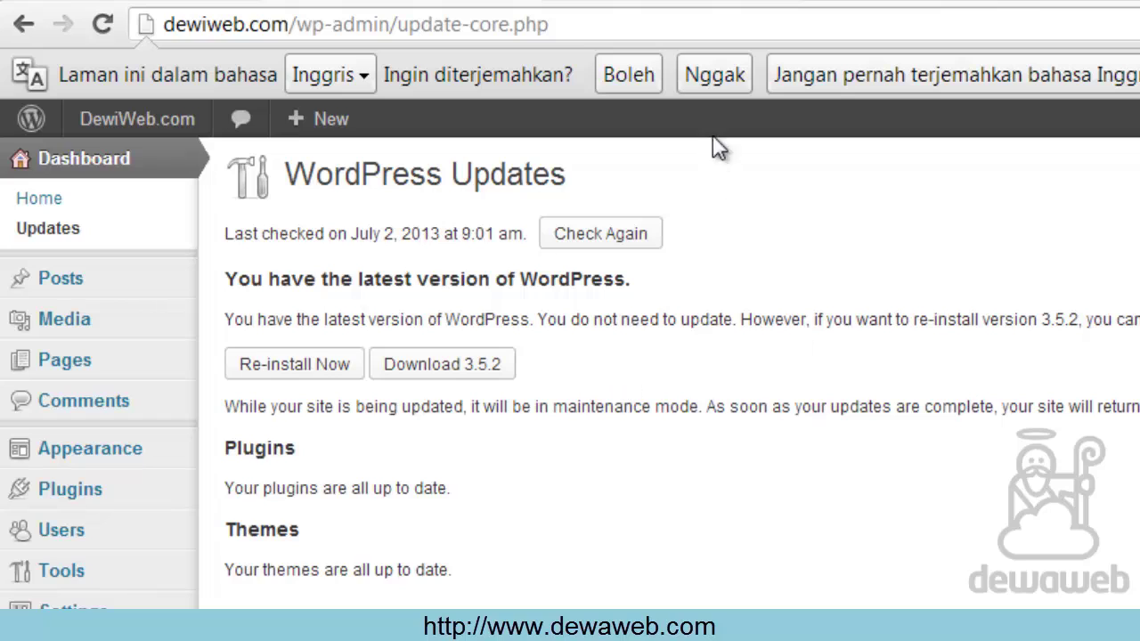
{"action": "left_click", "coordinate": [712, 77]}
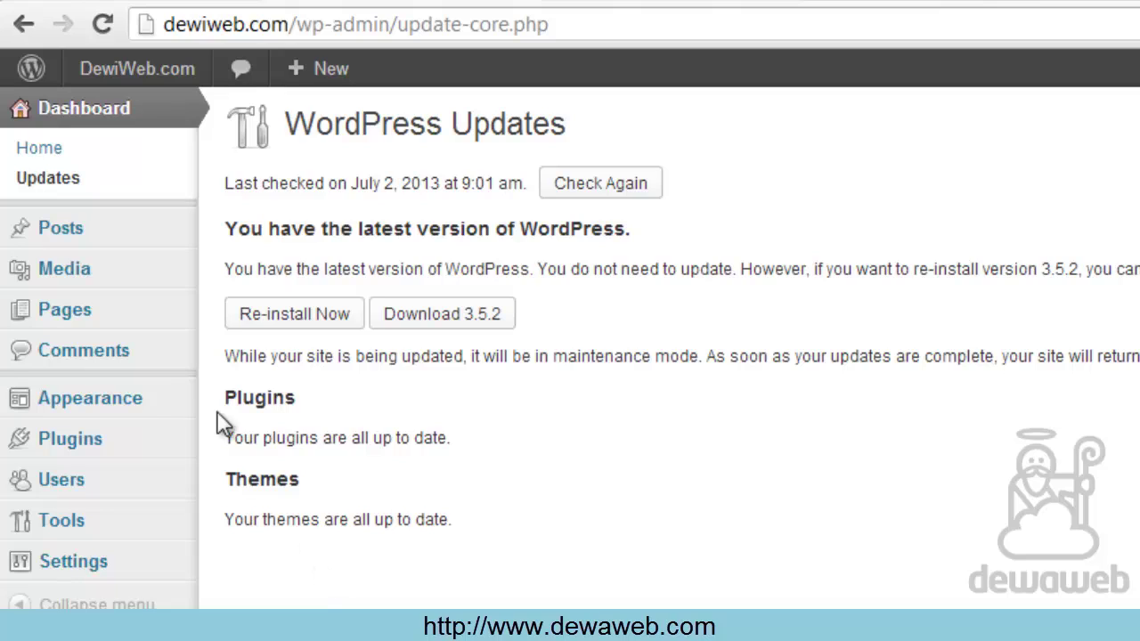
{"action": "mouse_move", "coordinate": [86, 250]}
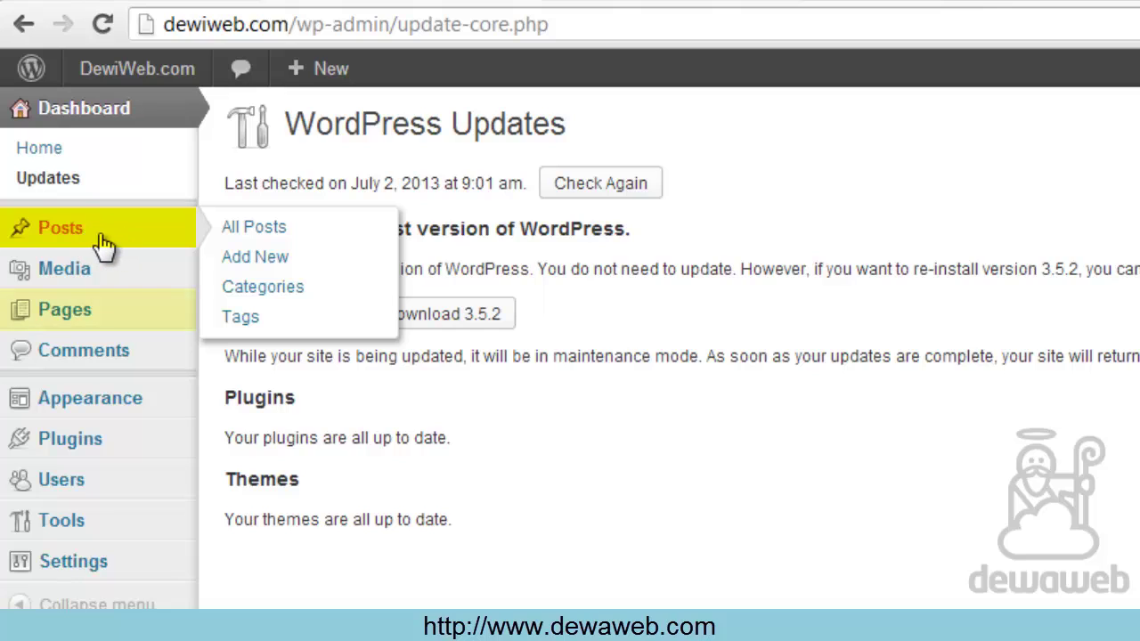
{"action": "mouse_move", "coordinate": [118, 325]}
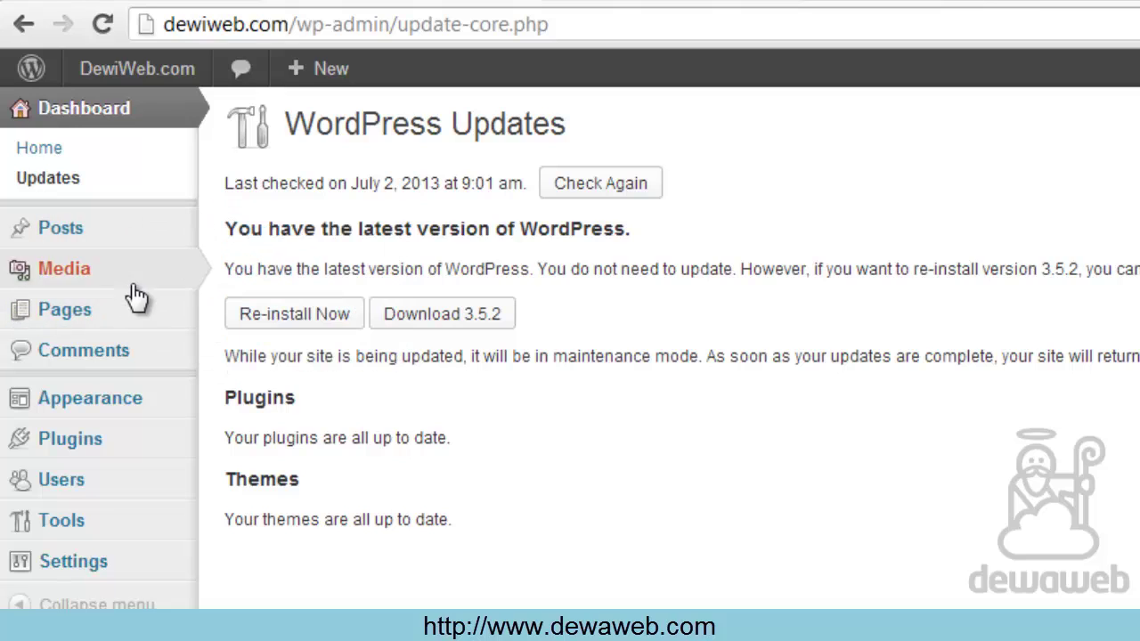
{"action": "mouse_move", "coordinate": [163, 242]}
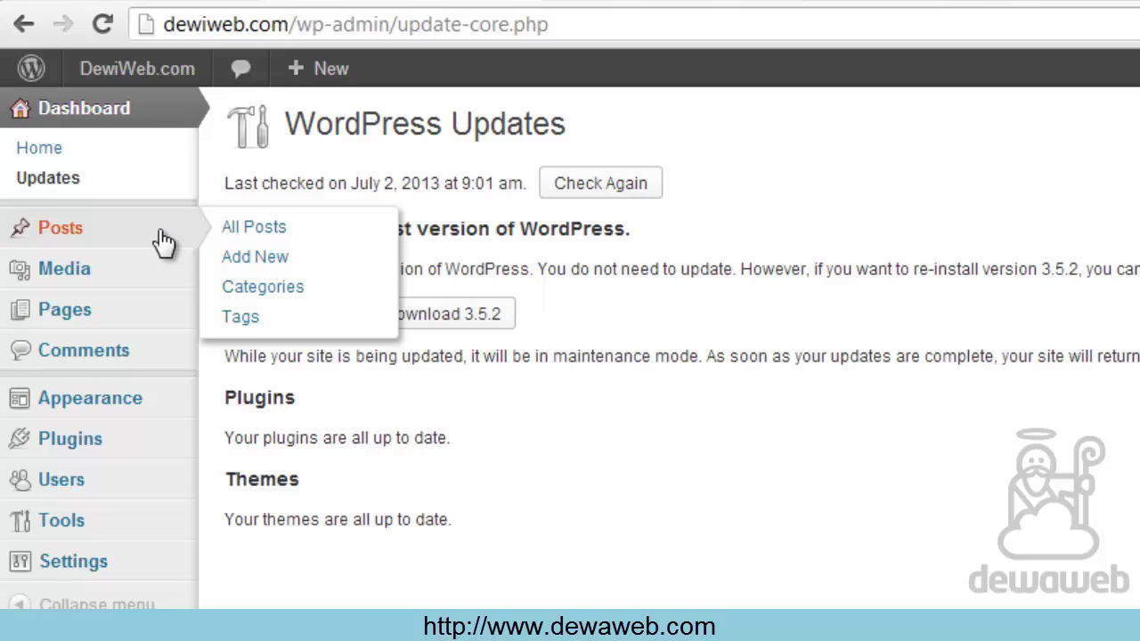
{"action": "mouse_move", "coordinate": [102, 292]}
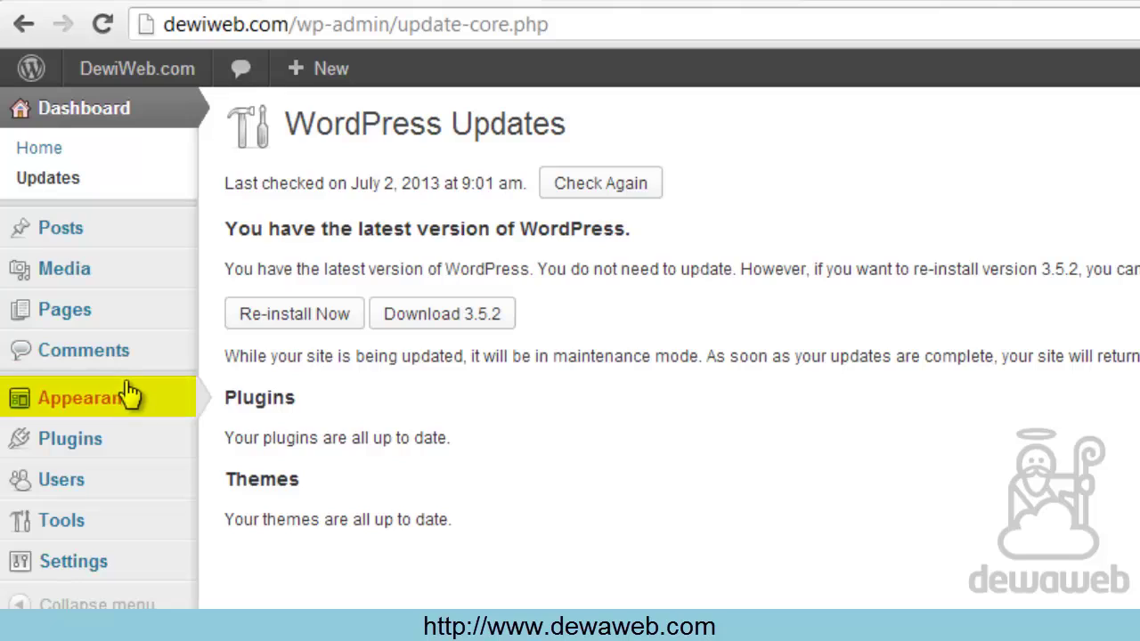
Open Appearance > Themes, showing Twenty Twelve 1.1 as the current theme
{"action": "mouse_move", "coordinate": [114, 411]}
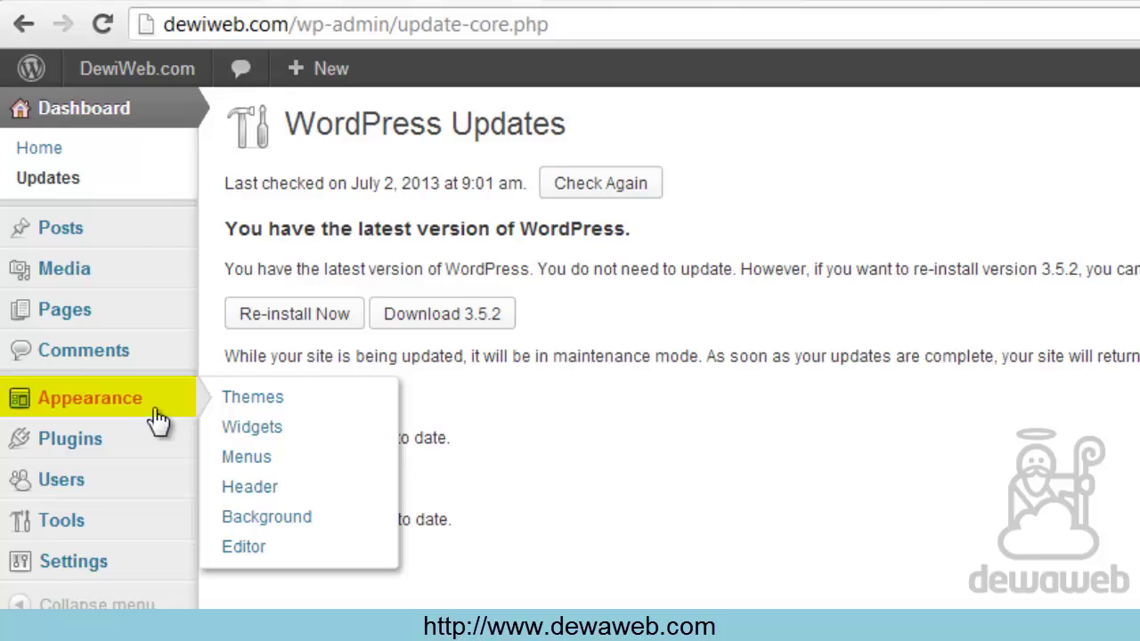
{"action": "left_click", "coordinate": [298, 400]}
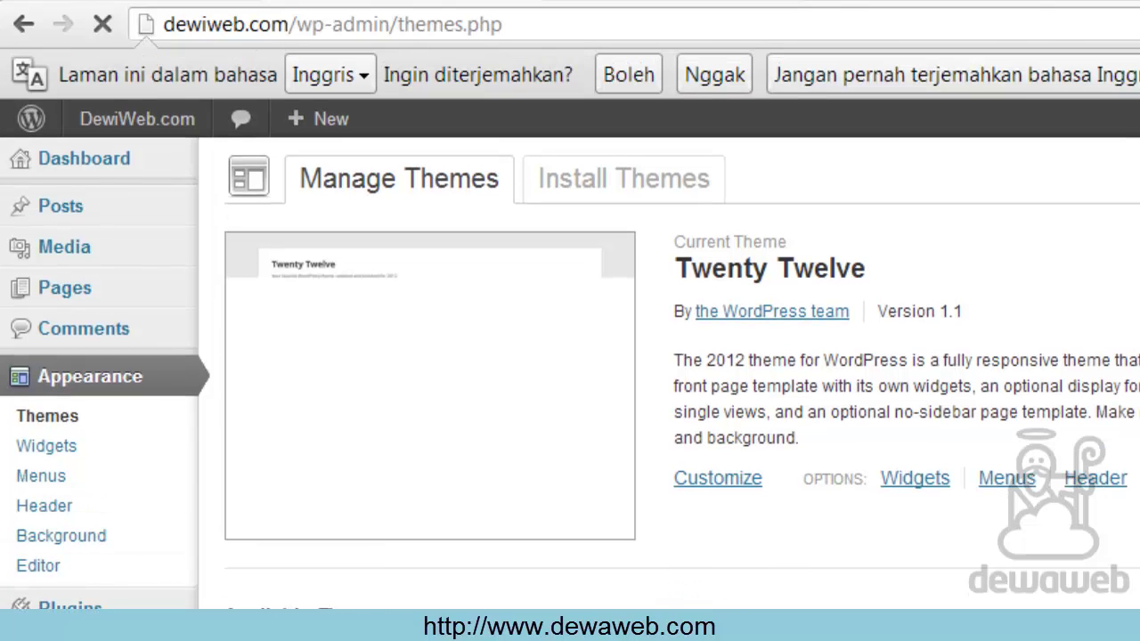
Dismiss the translate offer and scroll down to Twenty Eleven under Available Themes
{"action": "left_click", "coordinate": [717, 74]}
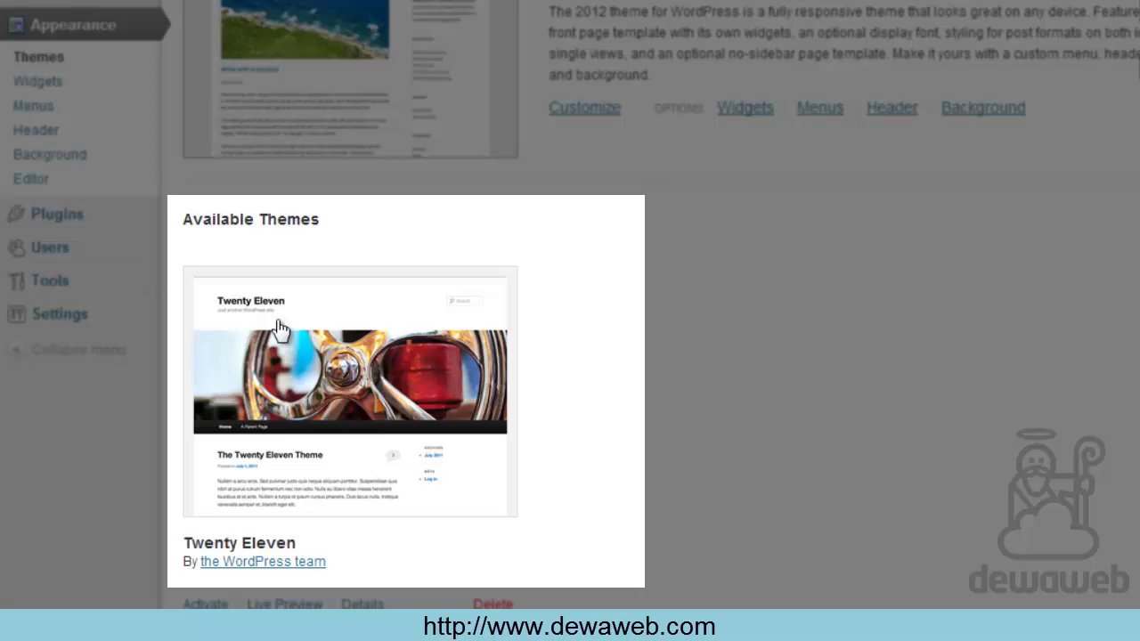
{"action": "scroll", "coordinate": [700, 432], "scroll_direction": "down", "scroll_amount": 1}
{"action": "scroll", "coordinate": [700, 433], "scroll_direction": "up", "scroll_amount": 1}
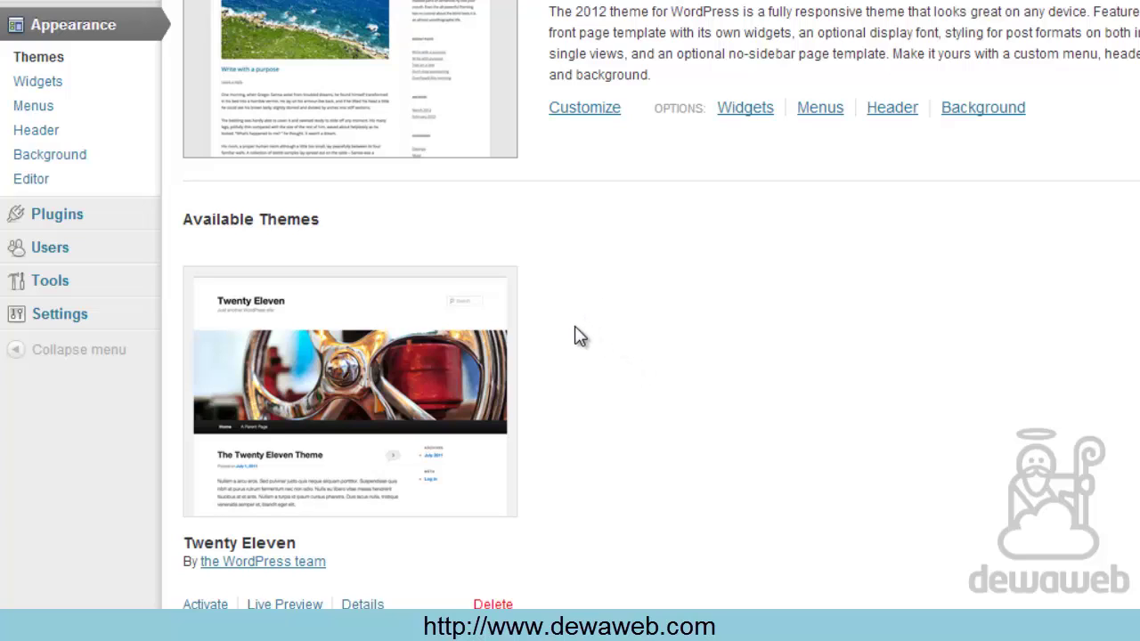
{"action": "scroll", "coordinate": [654, 401], "scroll_direction": "down", "scroll_amount": 2}
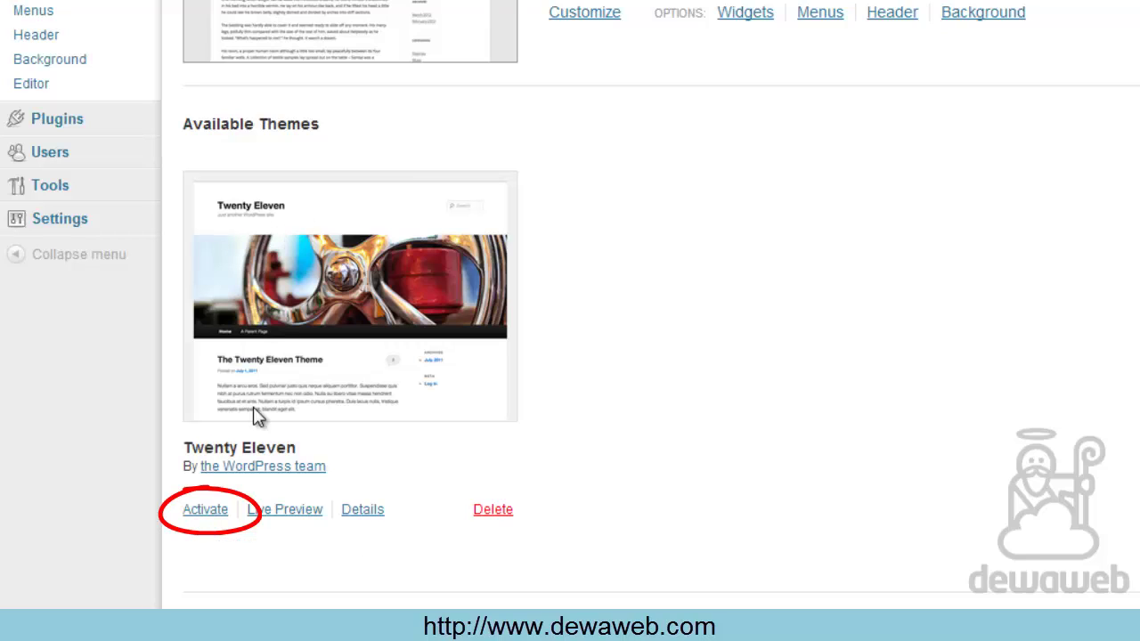
Activate Twenty Eleven, then load the dewiweb.com front page to see its new header
{"action": "left_click", "coordinate": [197, 512]}
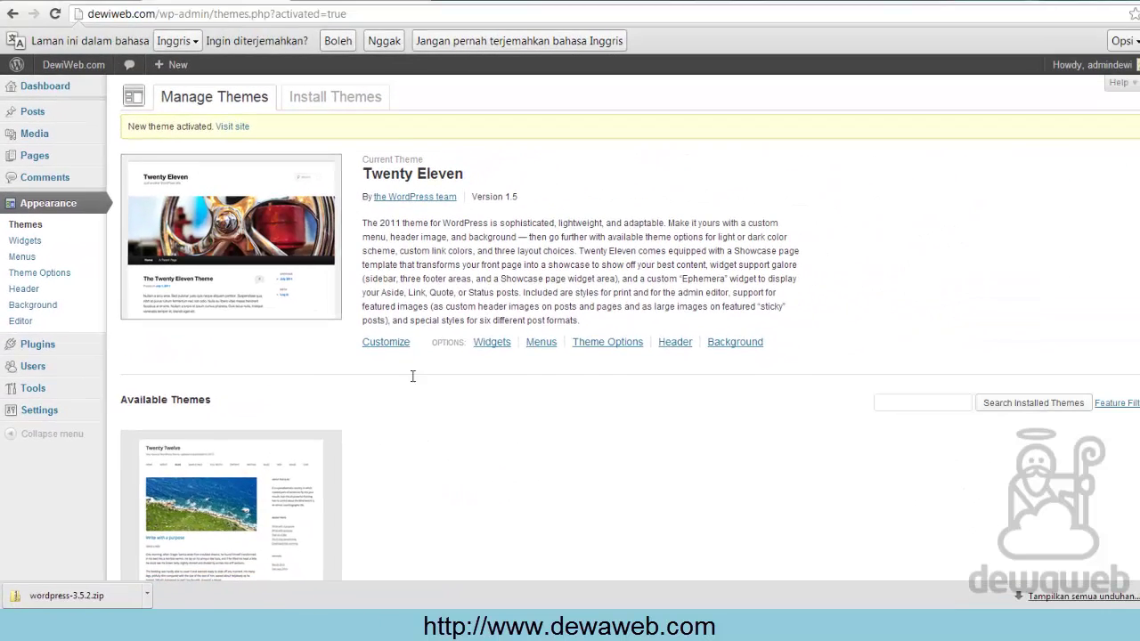
{"action": "left_click", "coordinate": [381, 44]}
{"action": "left_click_drag", "start_coordinate": [347, 13], "coordinate": [155, 13]}
{"action": "key", "text": "BackSpace"}
{"action": "key", "text": "Return"}
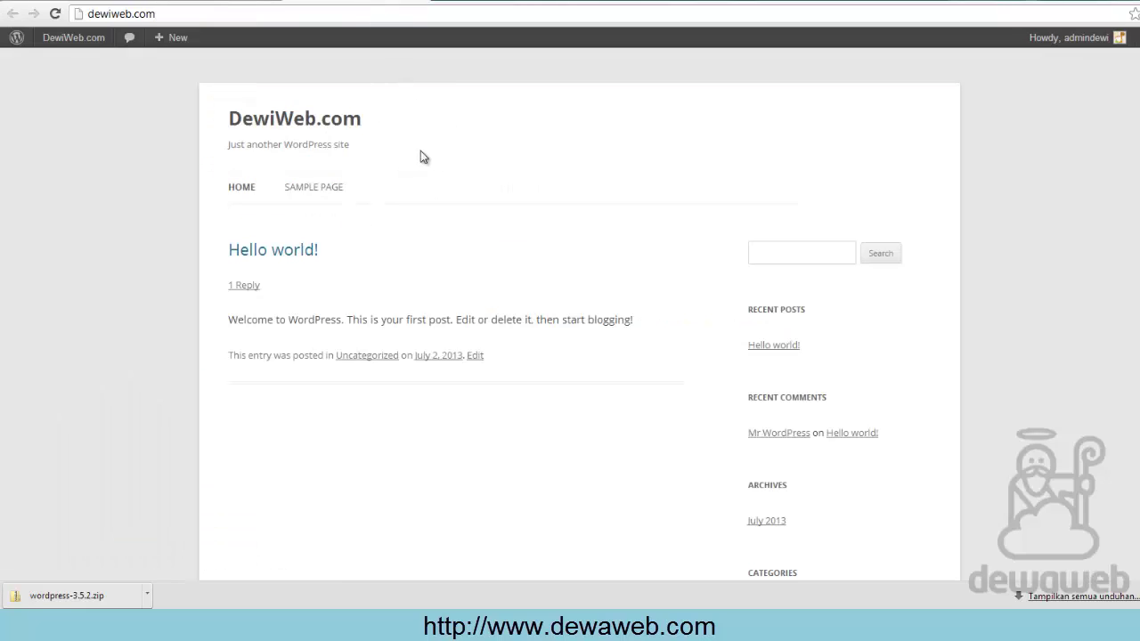
{"action": "left_click", "coordinate": [56, 15]}
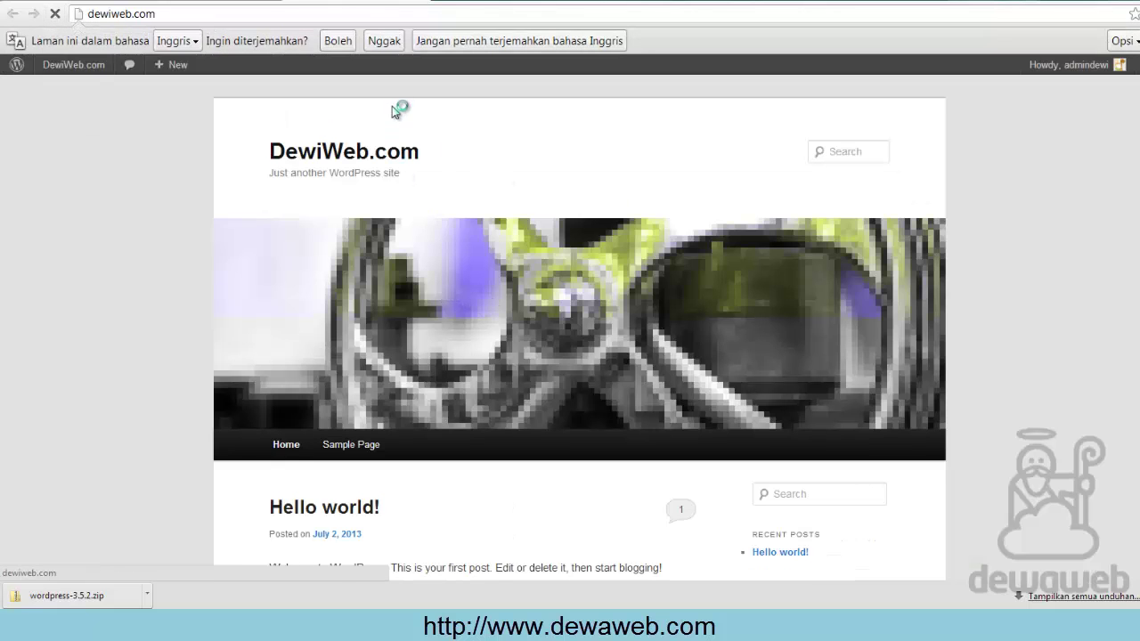
{"action": "left_click", "coordinate": [385, 46]}
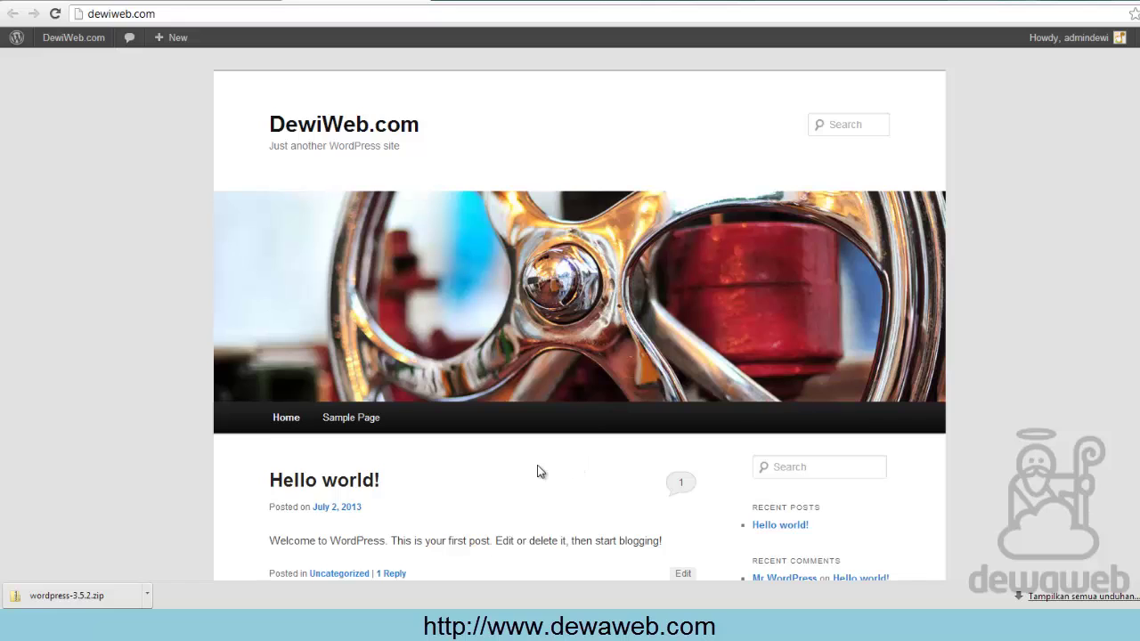
Scroll the front page to look over the new Twenty Eleven layout
{"action": "scroll", "coordinate": [536, 470], "scroll_direction": "down", "scroll_amount": 3}
{"action": "scroll", "coordinate": [537, 465], "scroll_direction": "up", "scroll_amount": 2}
{"action": "scroll", "coordinate": [536, 465], "scroll_direction": "up", "scroll_amount": 1}
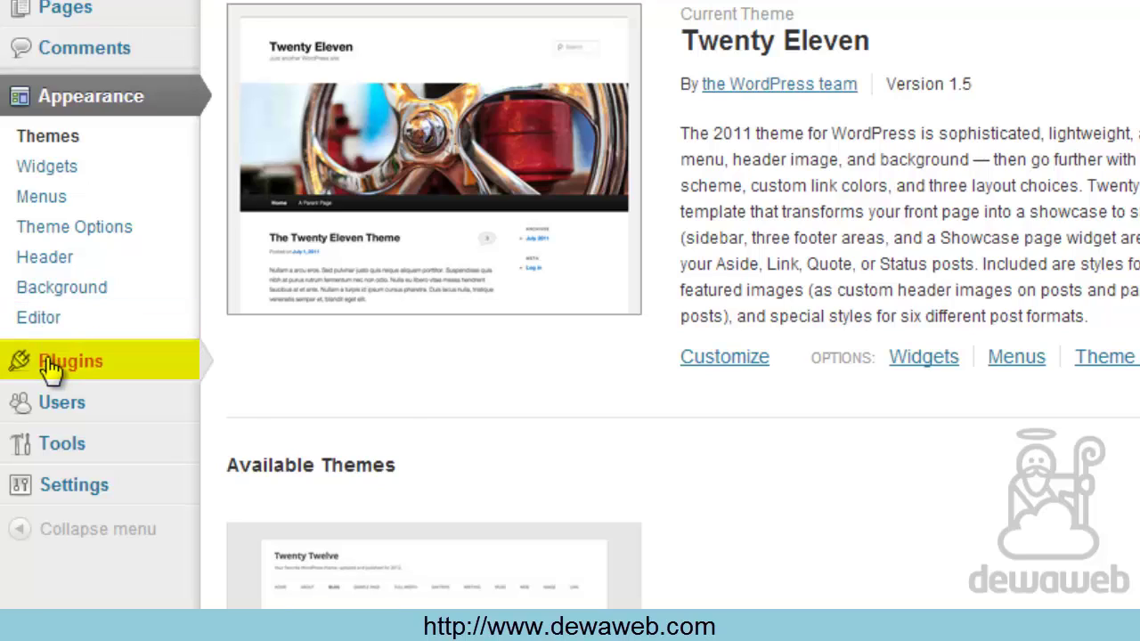
{"action": "mouse_move", "coordinate": [46, 374]}
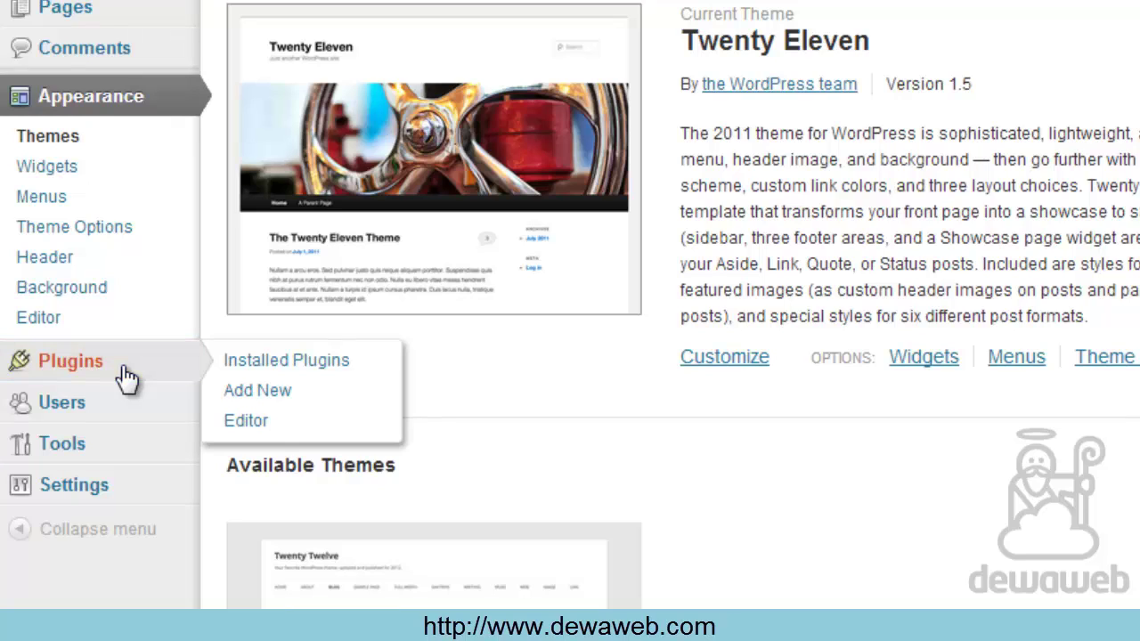
{"action": "mouse_move", "coordinate": [116, 411]}
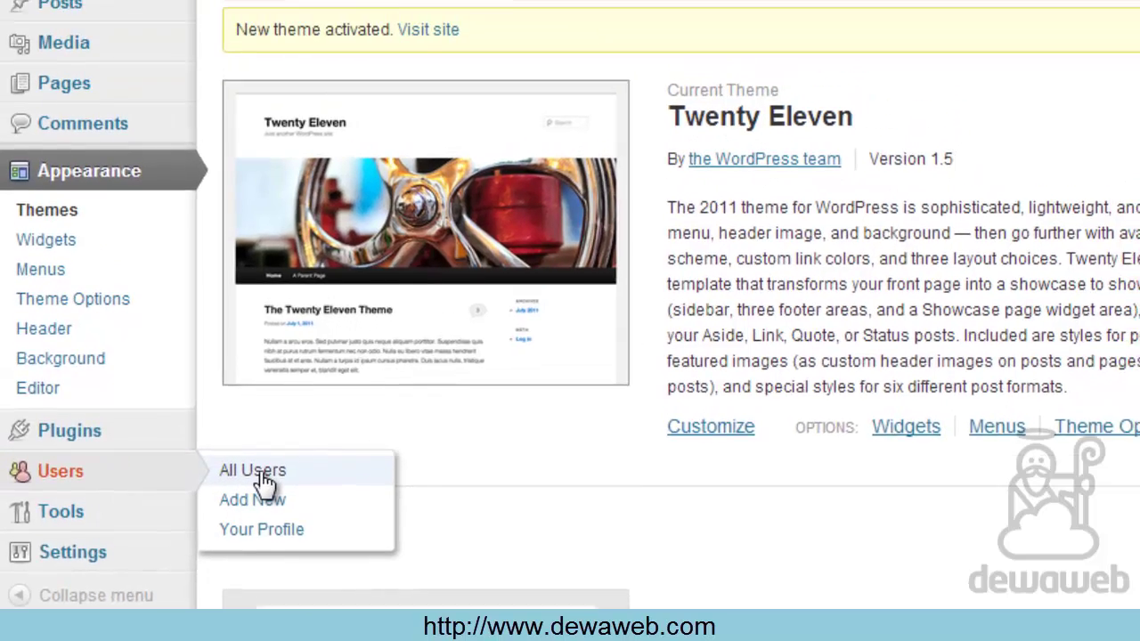
{"action": "left_click", "coordinate": [258, 472]}
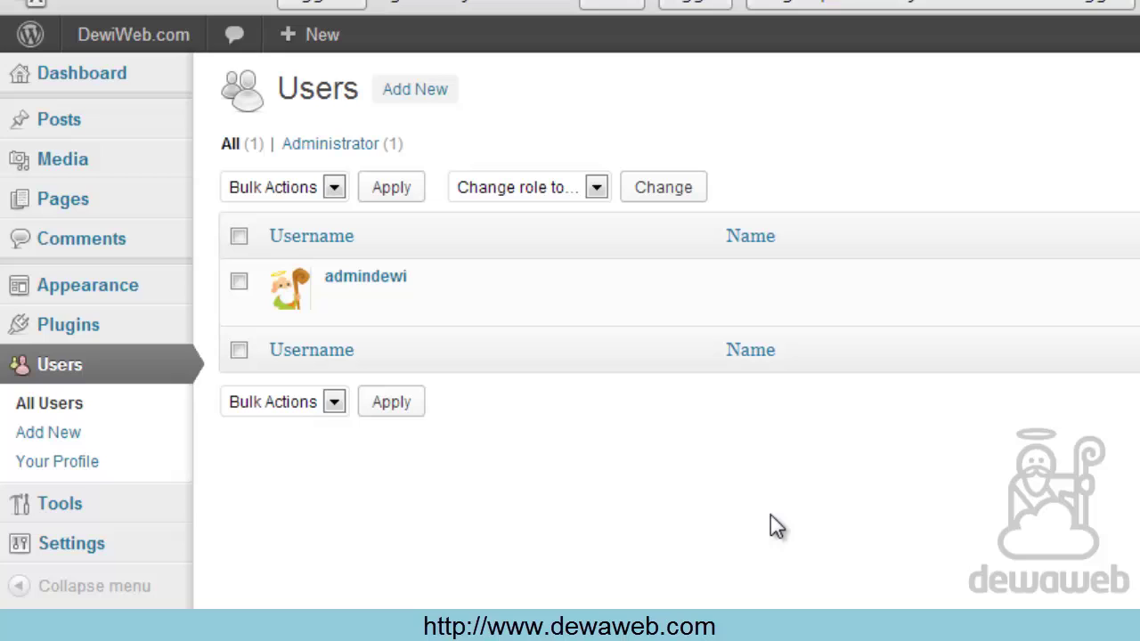
{"action": "mouse_move", "coordinate": [343, 300]}
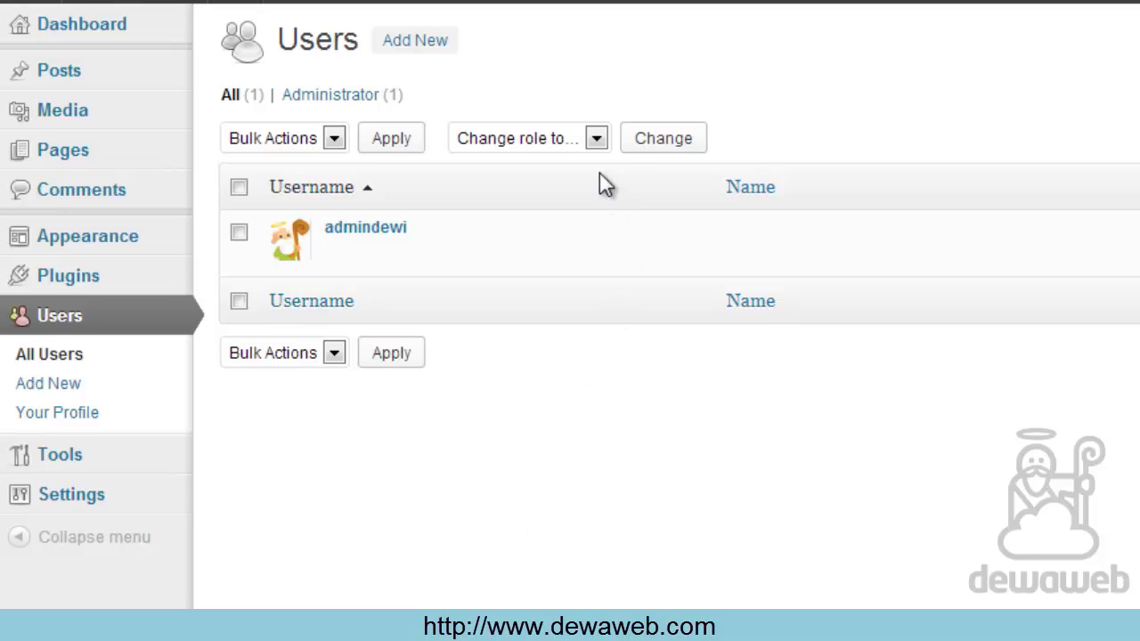
{"action": "left_click", "coordinate": [596, 138]}
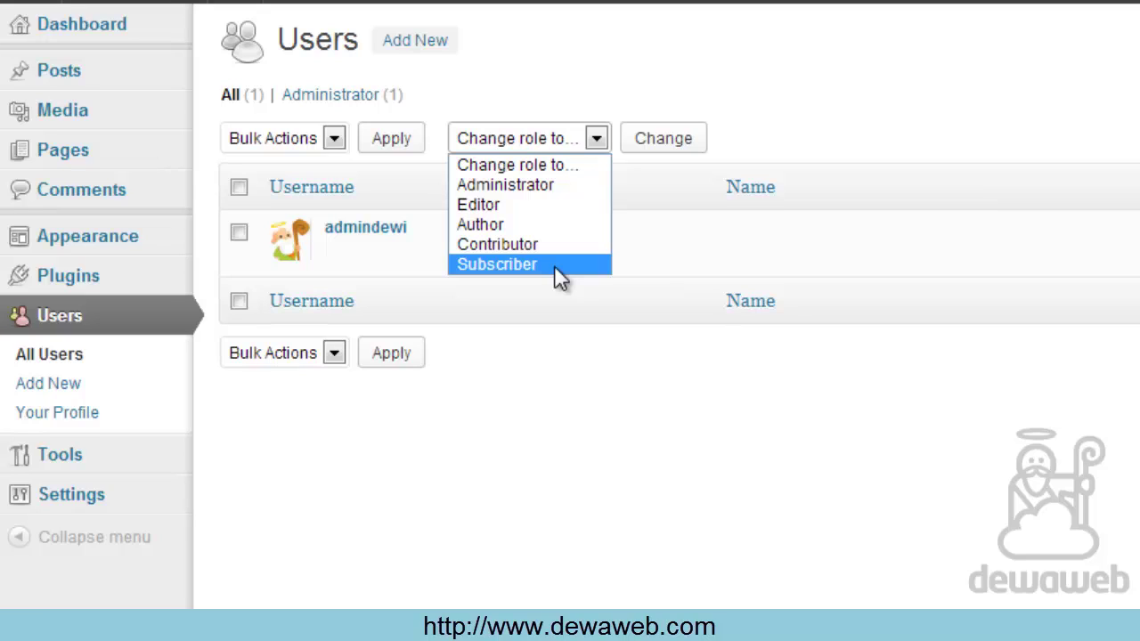
{"action": "left_click", "coordinate": [588, 404]}
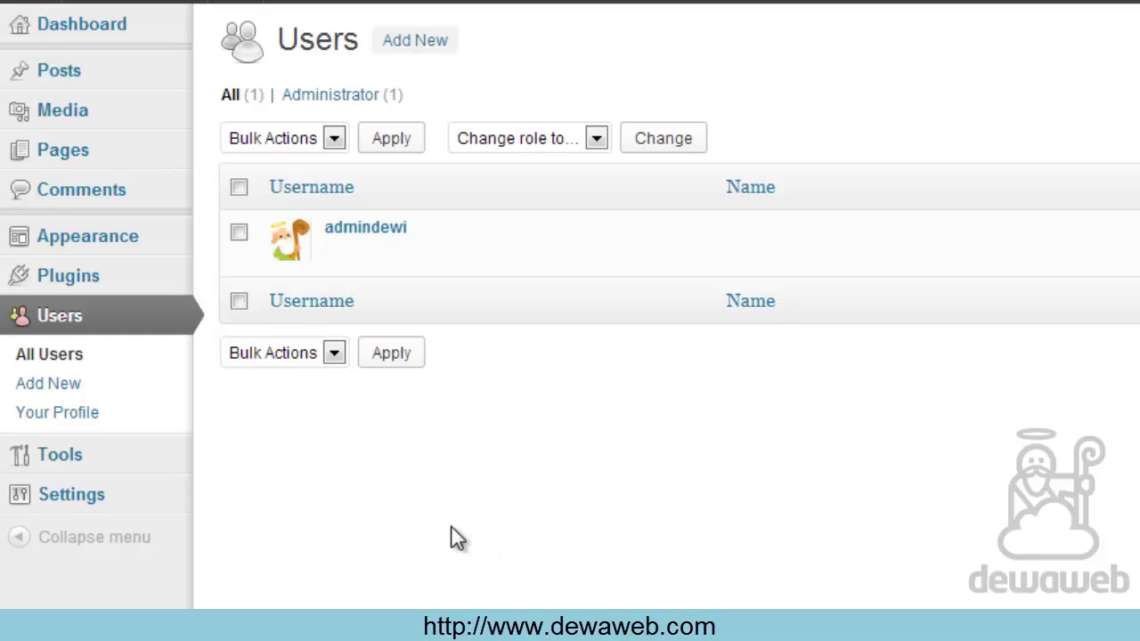
{"action": "mouse_move", "coordinate": [86, 455]}
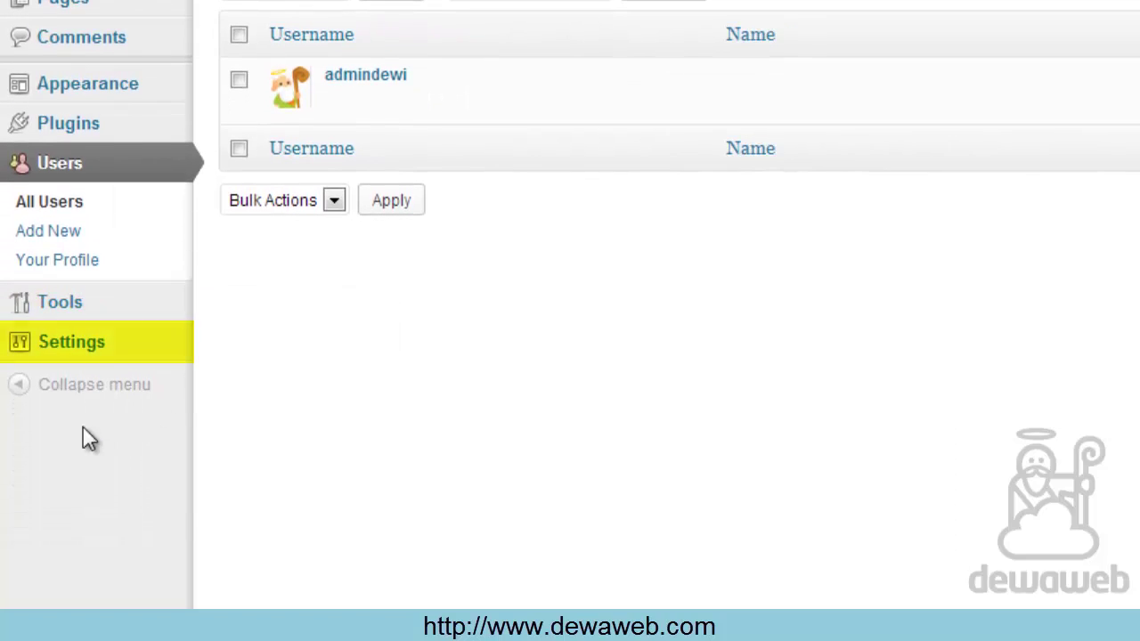
{"action": "mouse_move", "coordinate": [103, 360]}
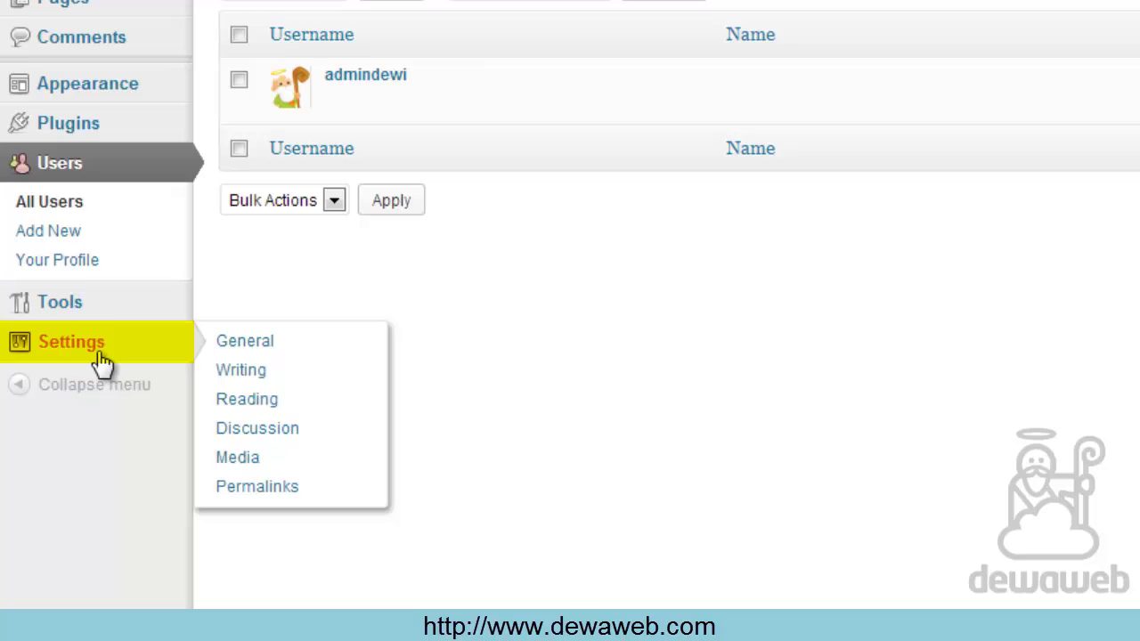